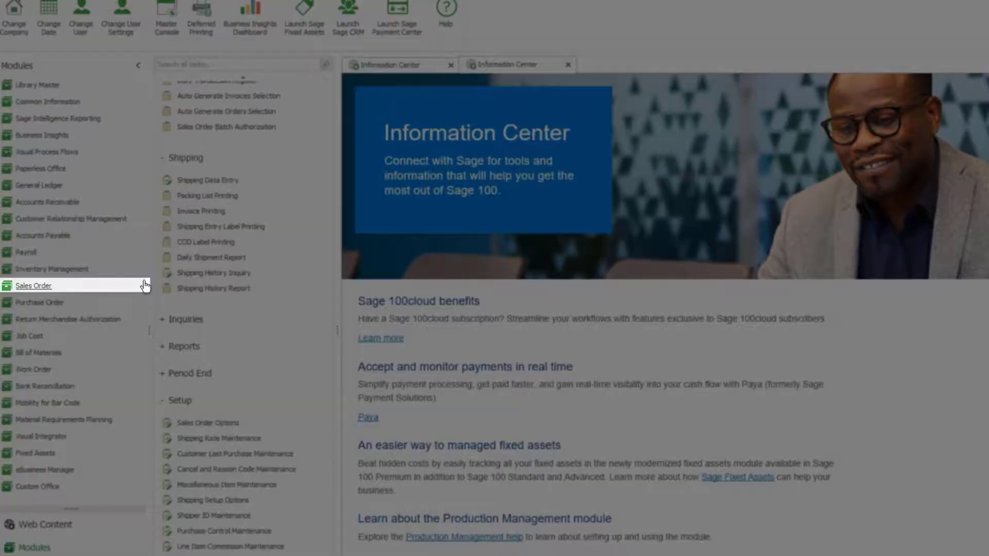
Check orders 0000182–0000184 for American Business Futures in the Sales Order Entry order list, then close it
scroll(232, 273, "up", 4)
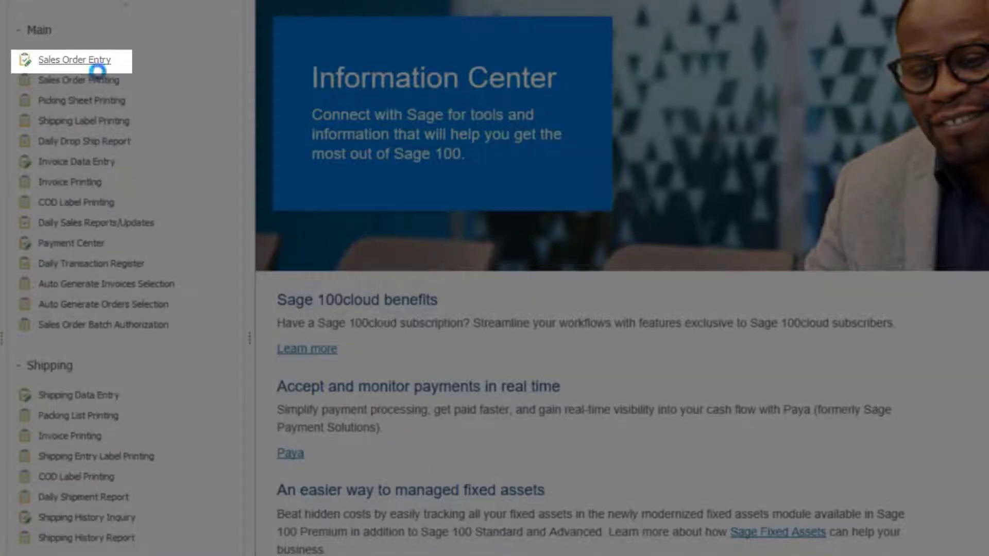
left_click(98, 68)
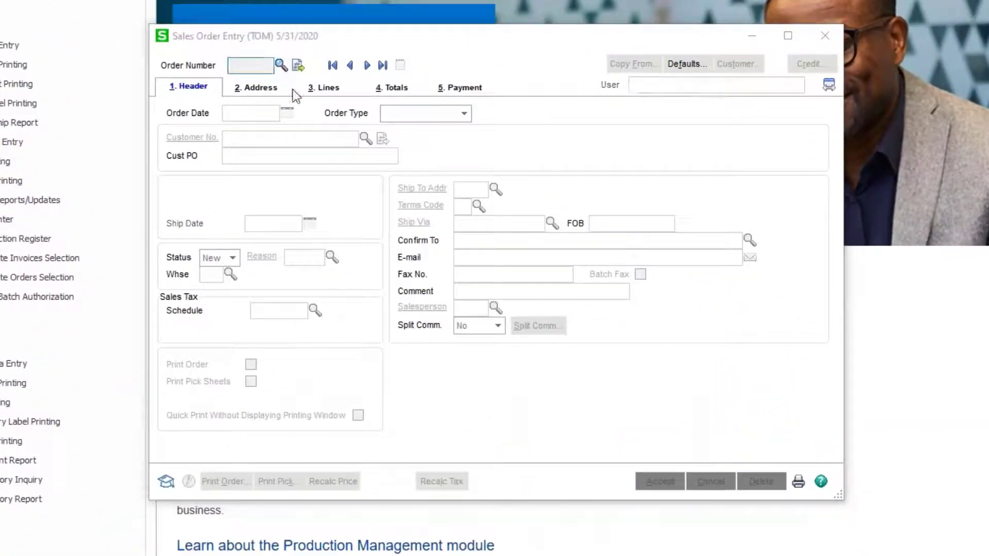
left_click(358, 142)
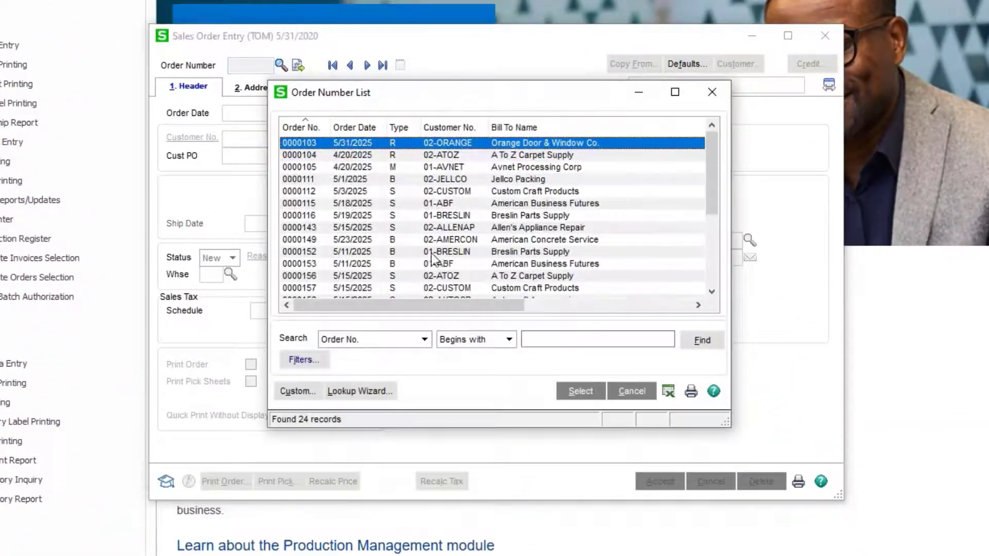
scroll(433, 259, "down", 4)
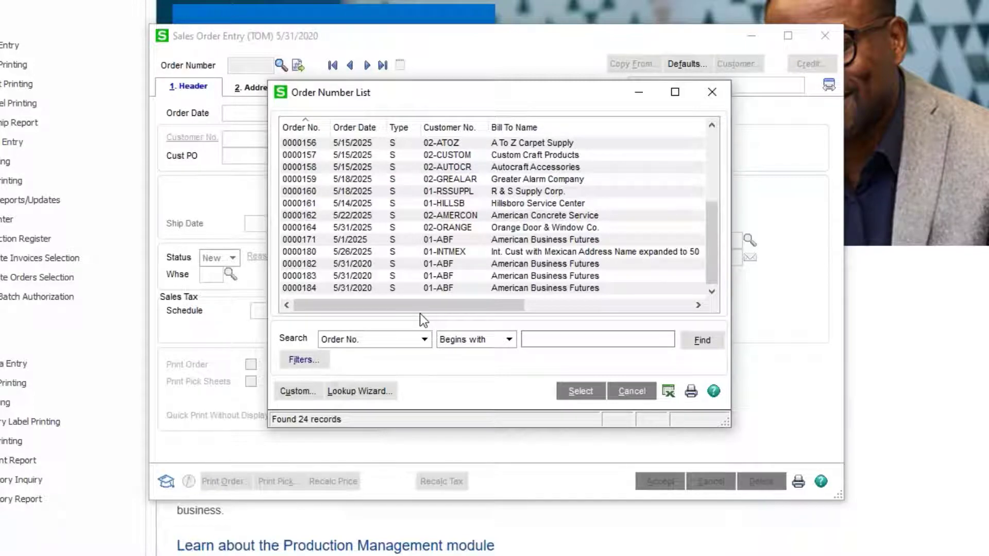
left_click(705, 99)
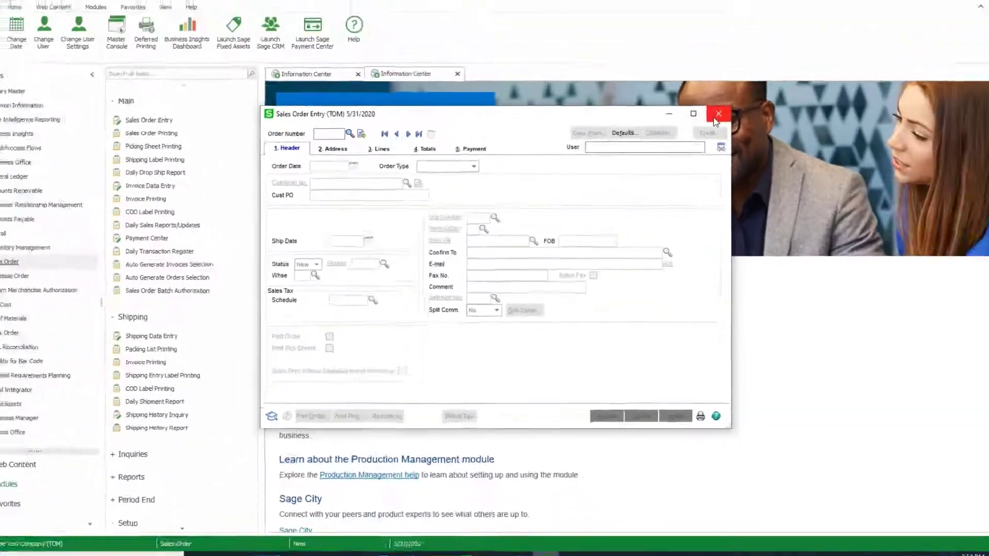
Confirm Shipping Setup Options has Consolidate Orders on One Invoice set to Prompt, and accept
left_click(824, 36)
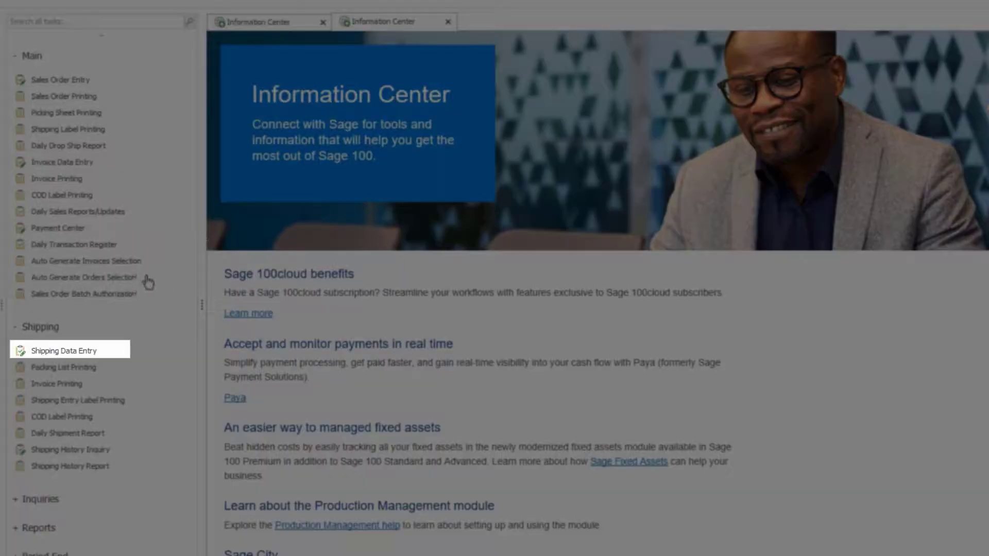
scroll(147, 283, "down", 5)
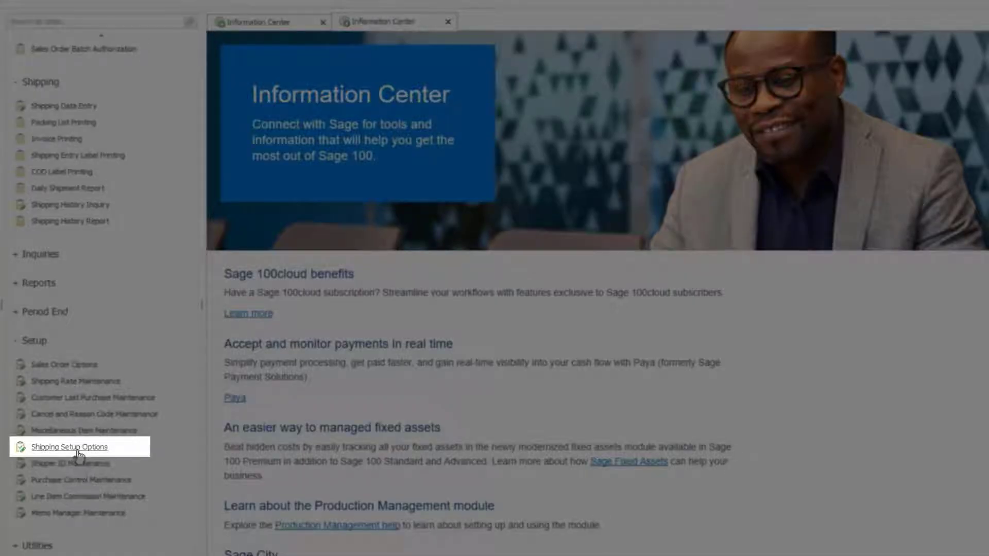
left_click(81, 447)
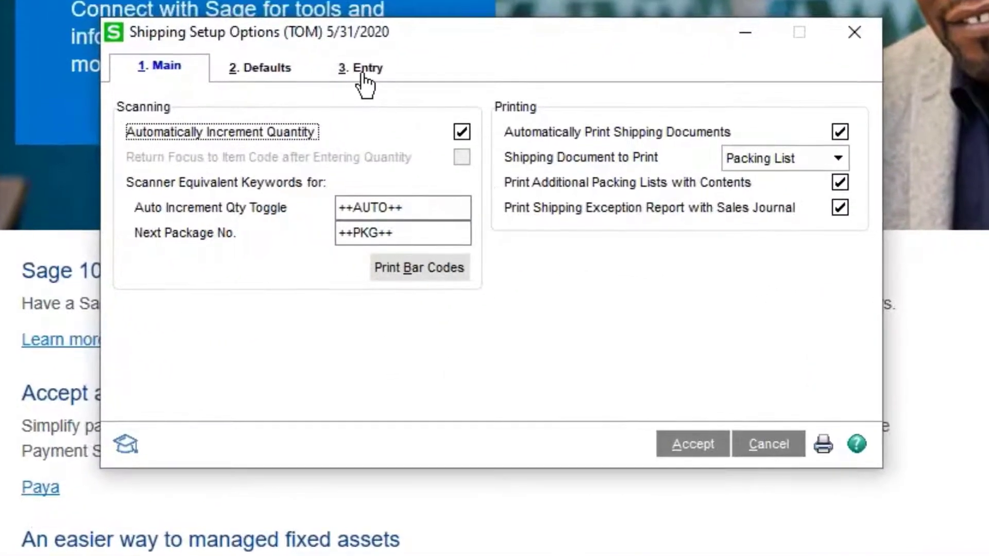
left_click(363, 74)
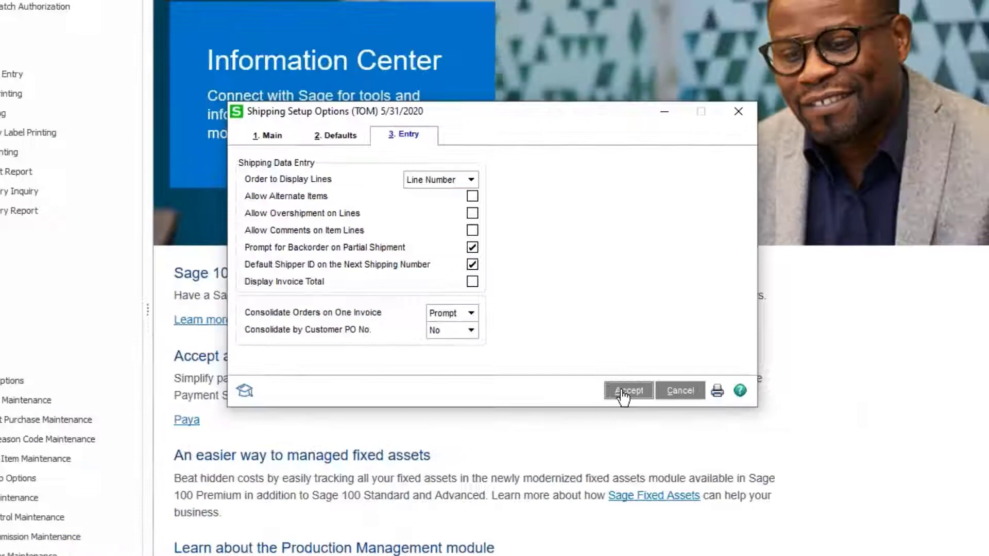
left_click(693, 445)
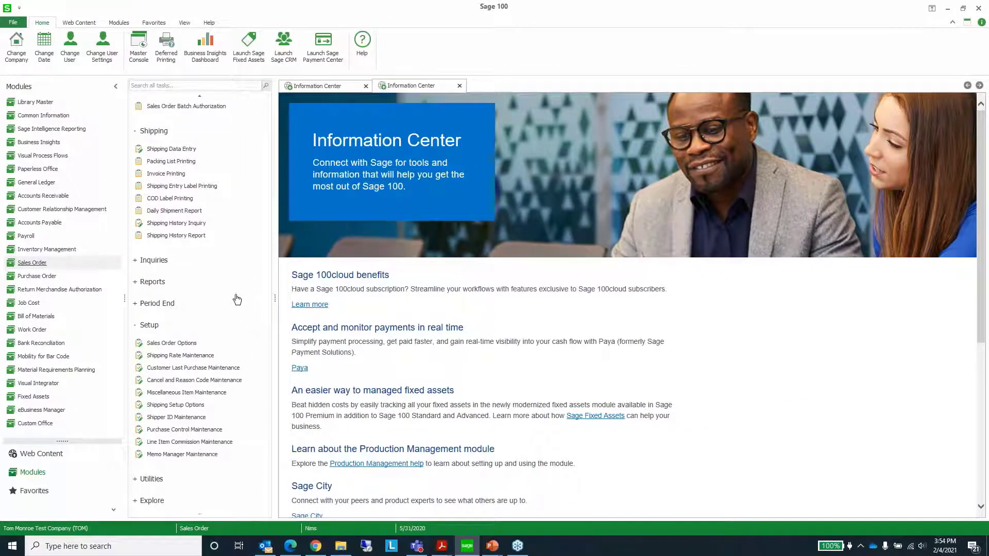
Start a shipment with Shipper ID 1 and load sales order 0000182 into it
left_click(171, 149)
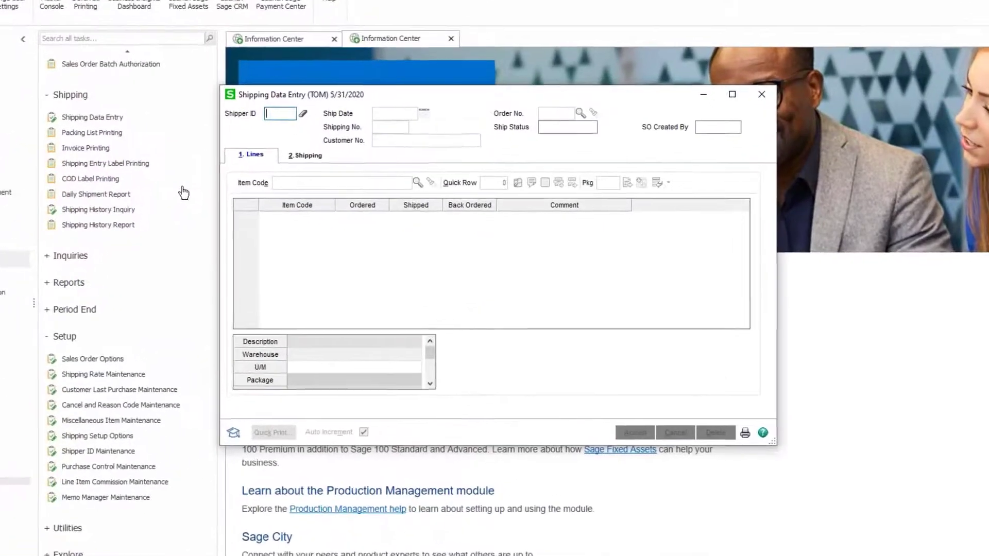
type("1")
key("Tab")
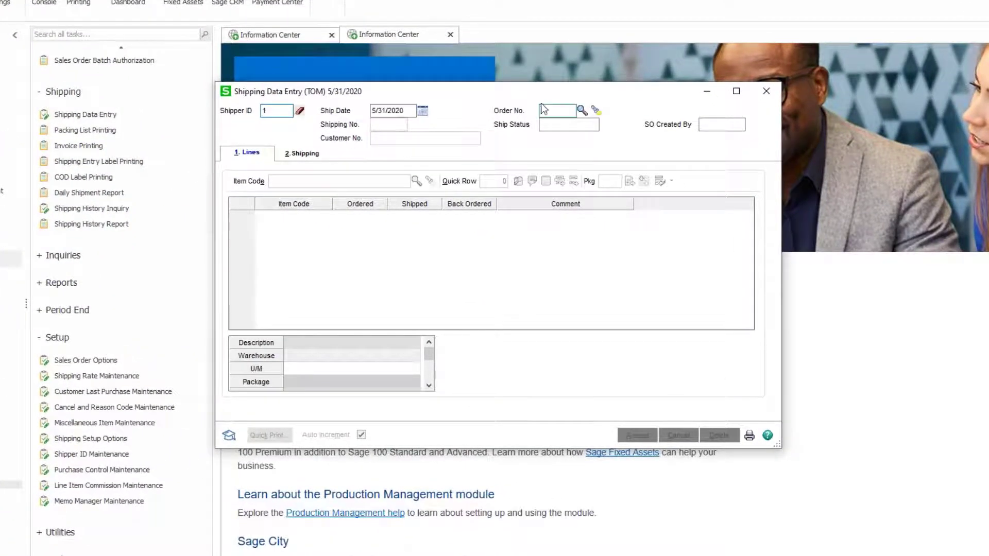
left_click(583, 110)
scroll(440, 279, "down", 3)
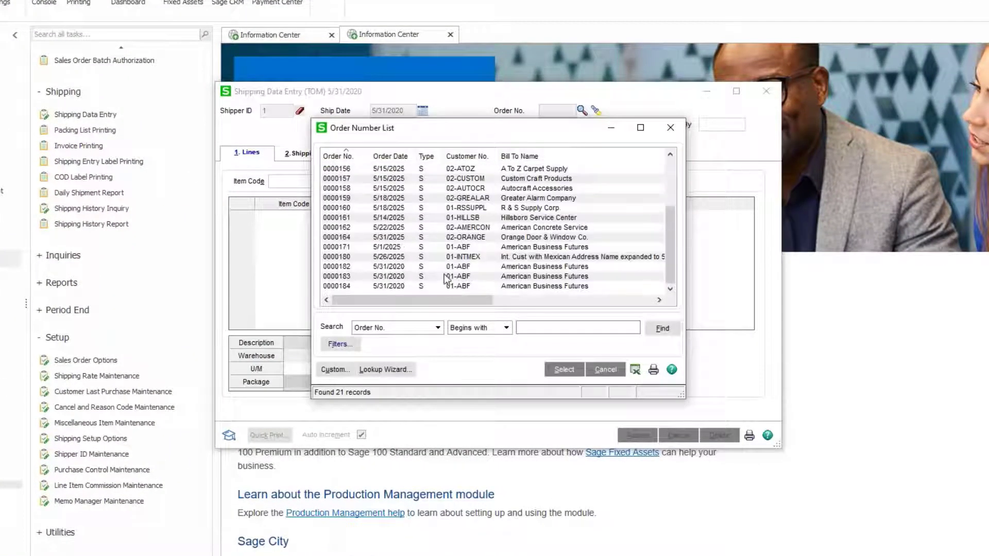
double_click(405, 266)
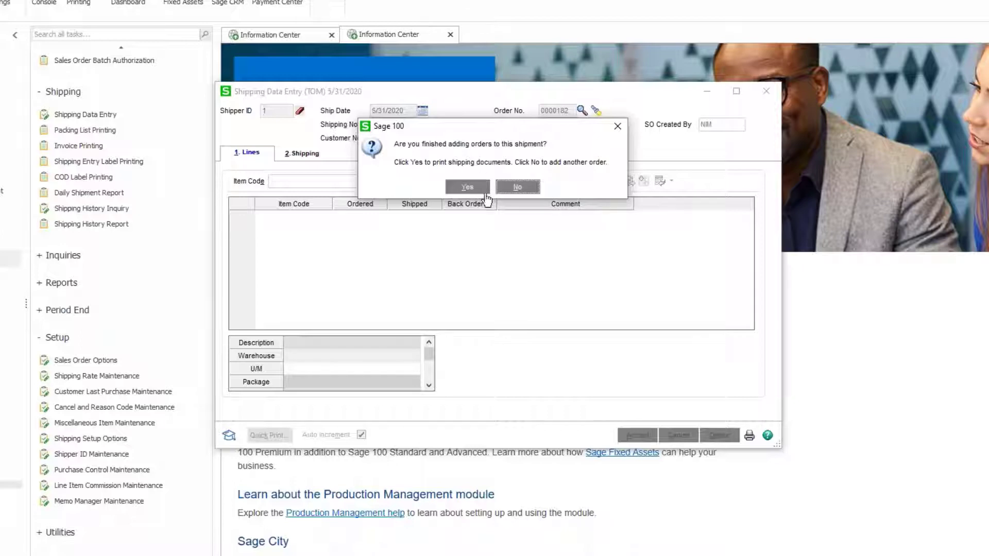
Add order 0000183 to shipping number 0100066, shipping 10 units of its line
left_click(517, 186)
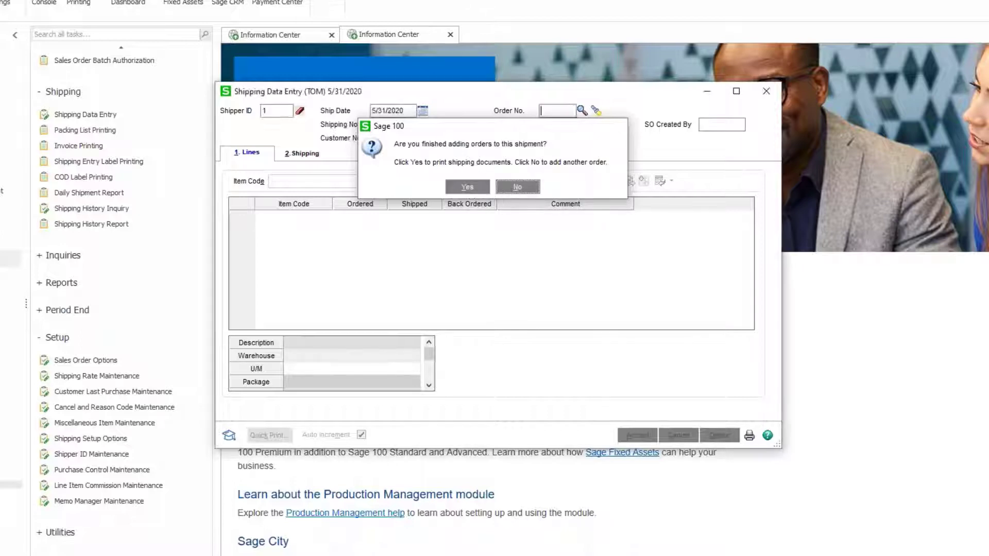
left_click(582, 110)
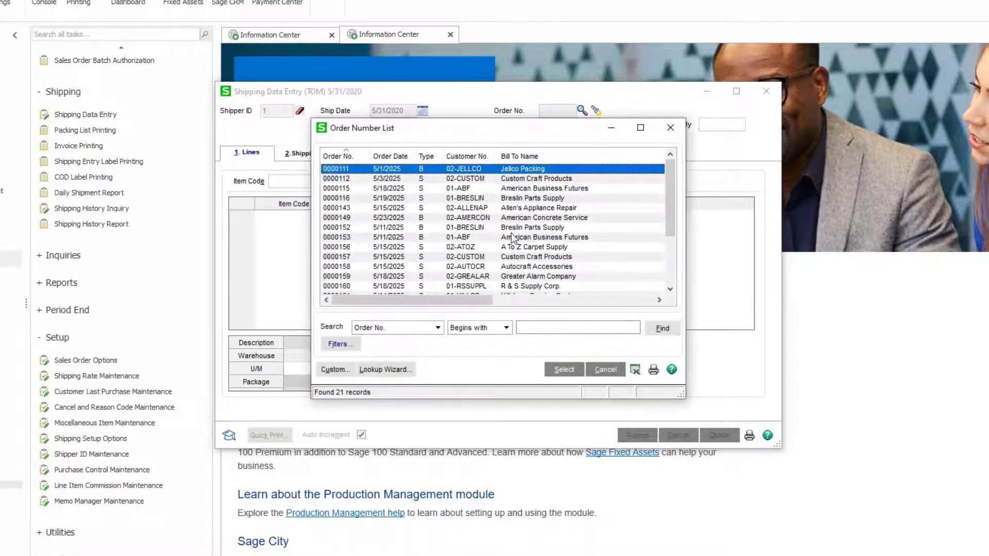
scroll(511, 233, "down", 3)
double_click(502, 277)
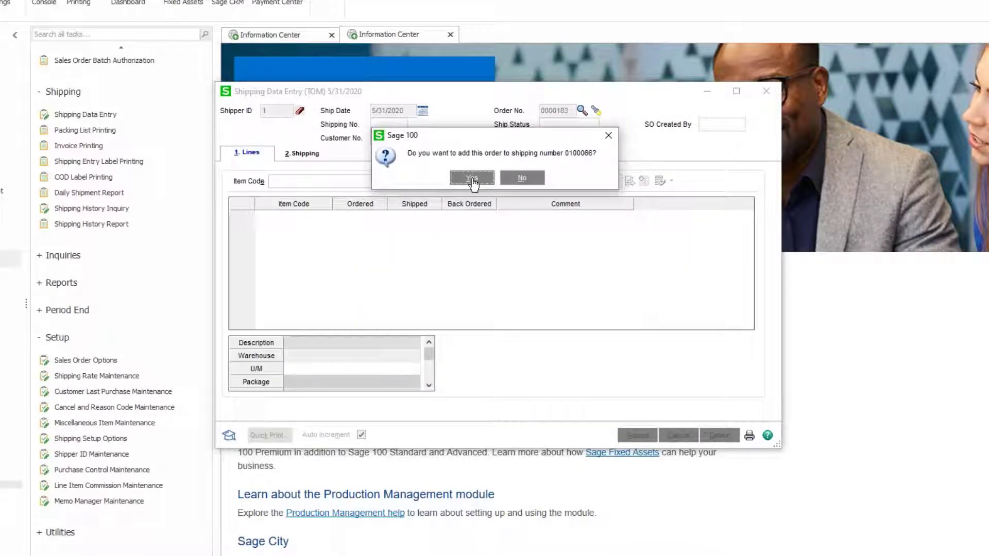
left_click(473, 178)
left_click(419, 218)
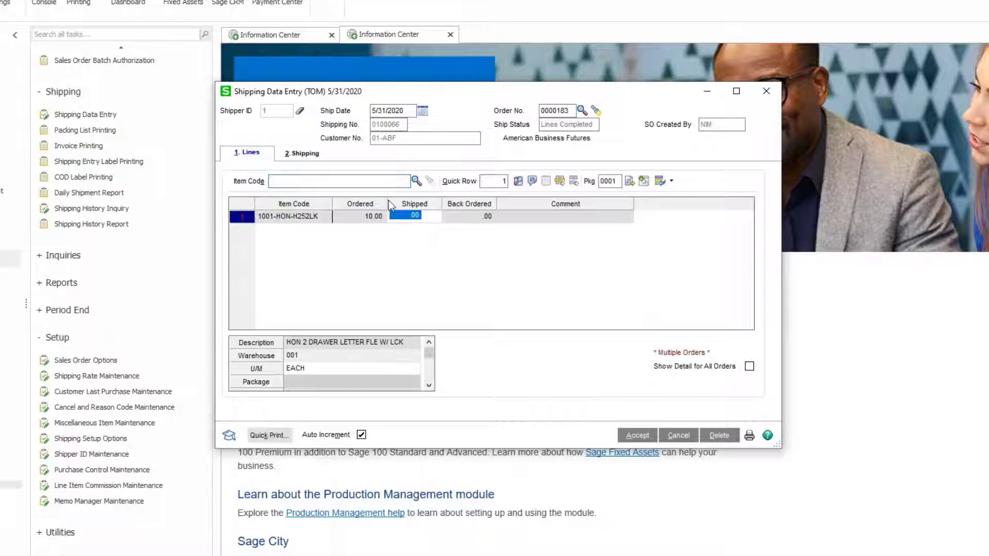
type("10")
key("Tab")
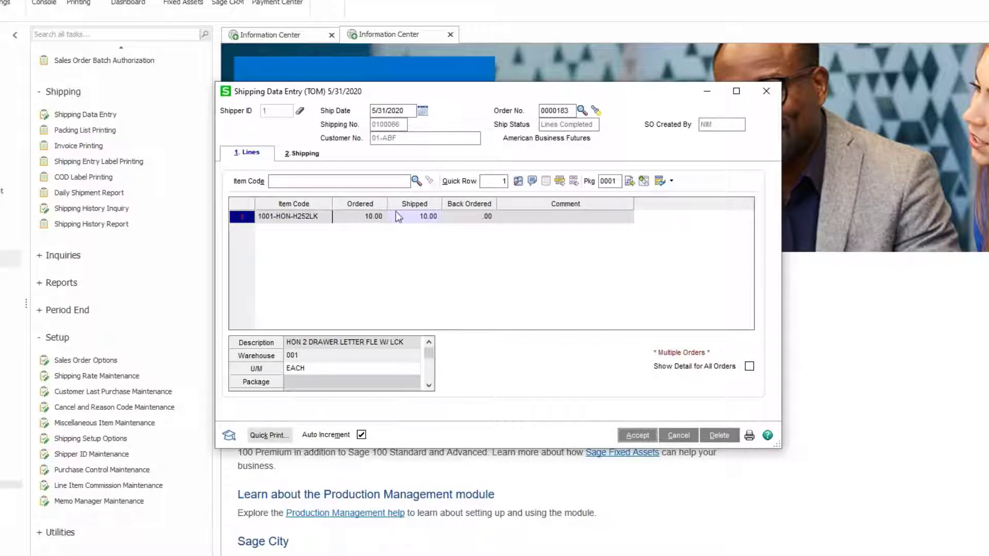
left_click(637, 435)
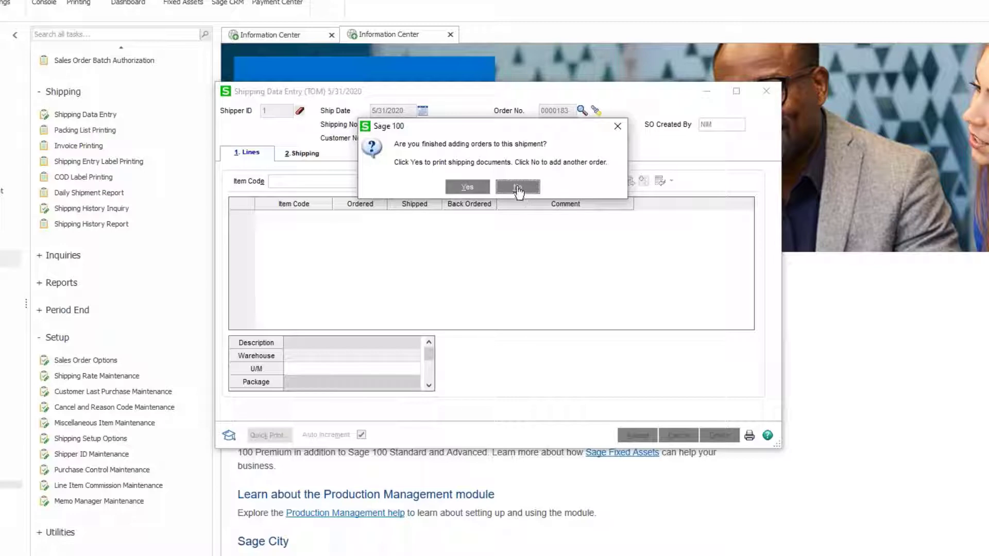
Add order 0000184 to the same shipment, shipping 10 units
left_click(518, 188)
left_click(583, 110)
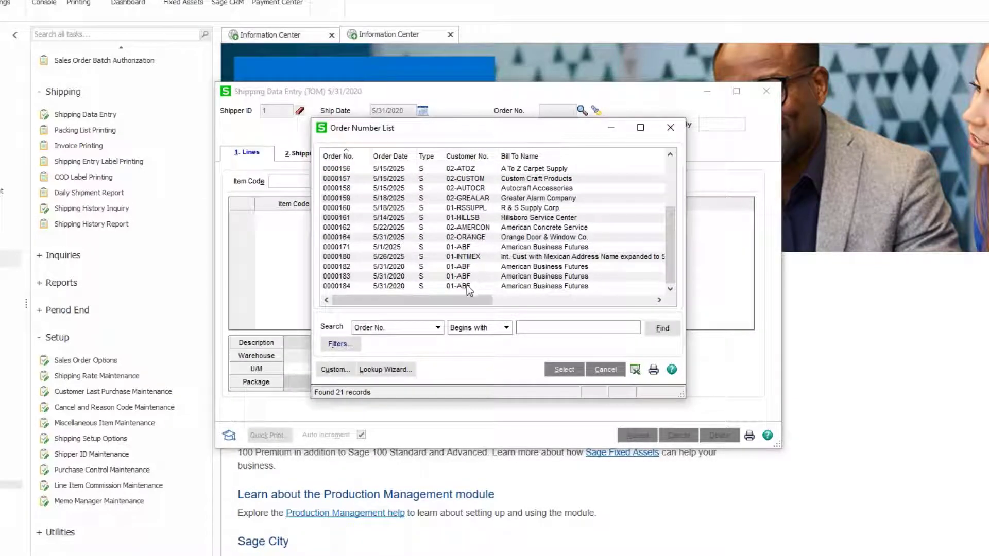
double_click(467, 285)
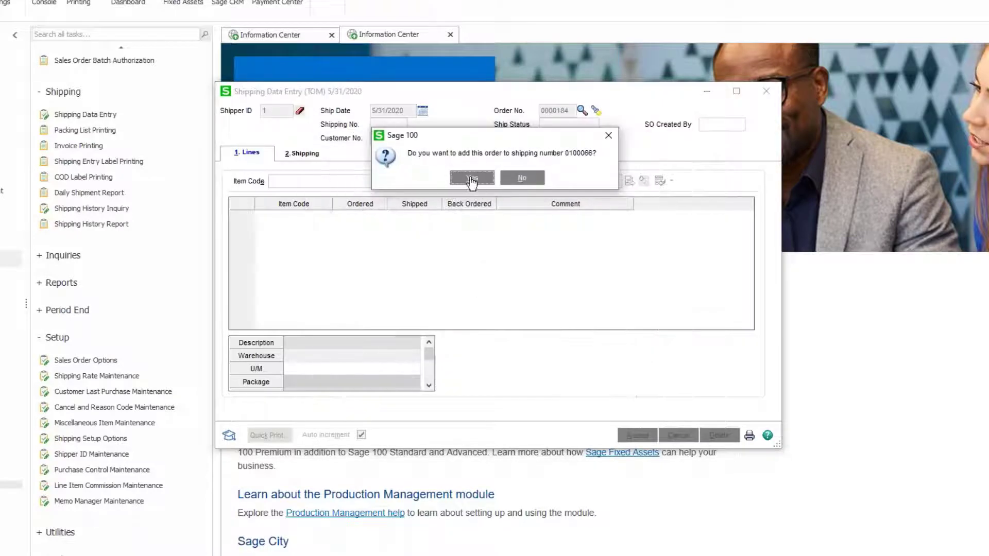
left_click(472, 178)
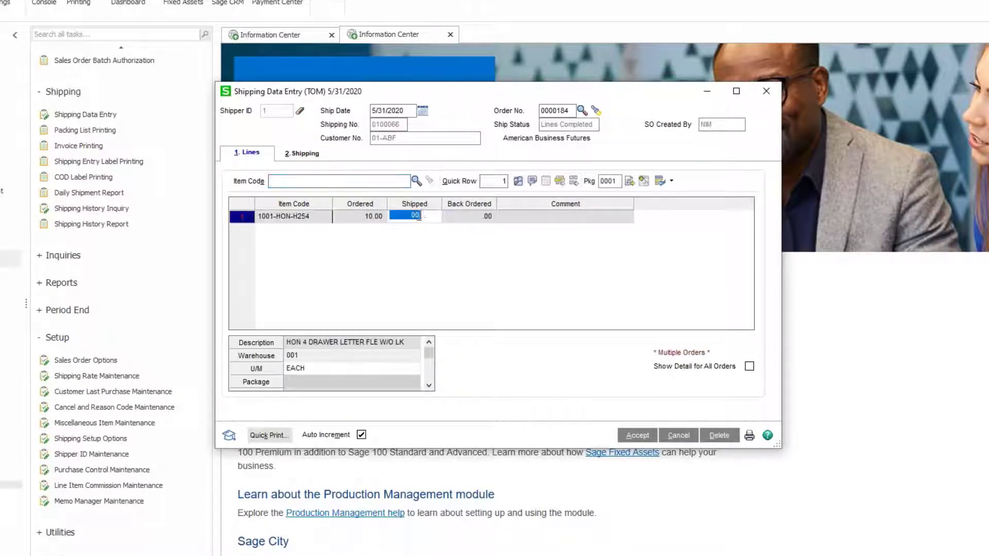
type("10")
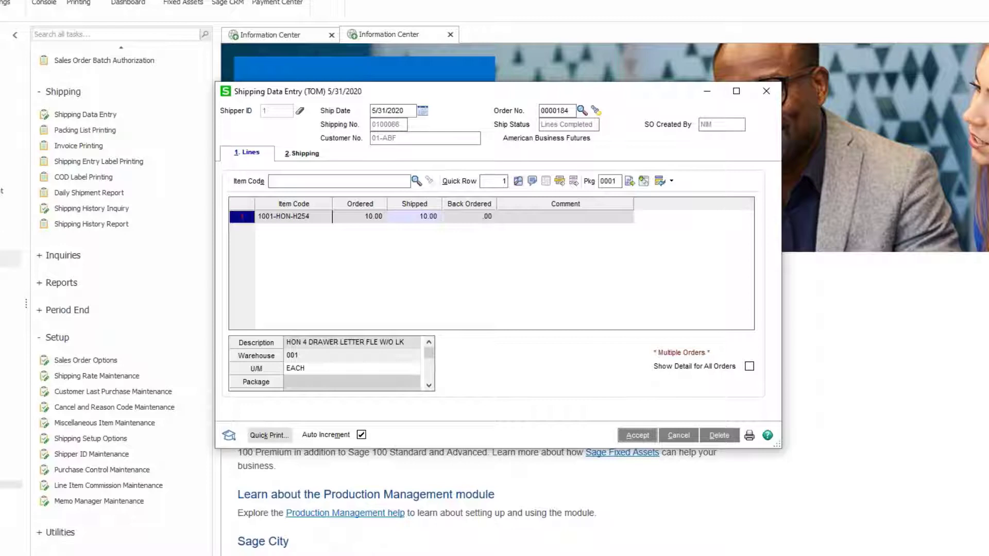
left_click(631, 436)
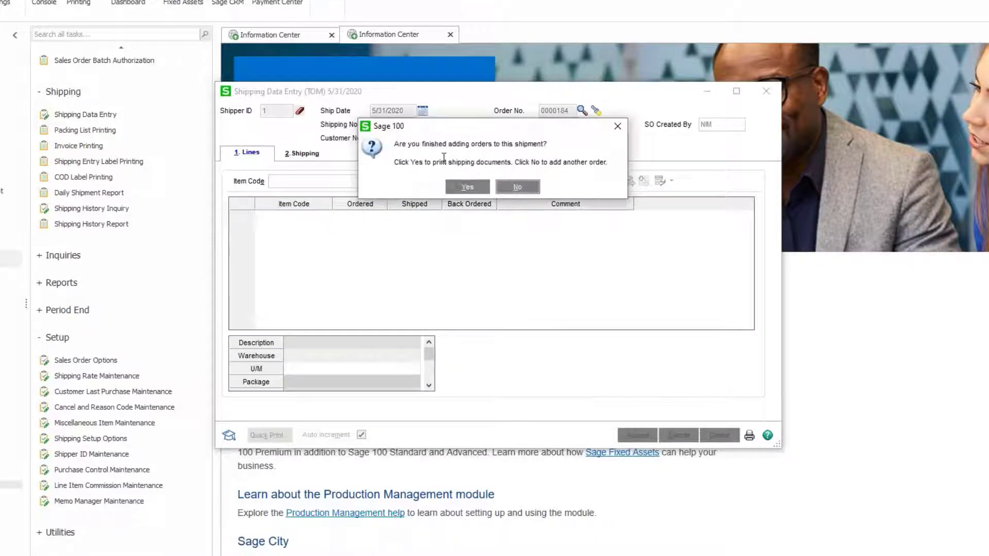
Finish adding orders and preview the packing list, checking orders 0000182–0000184 before closing it
left_click(467, 187)
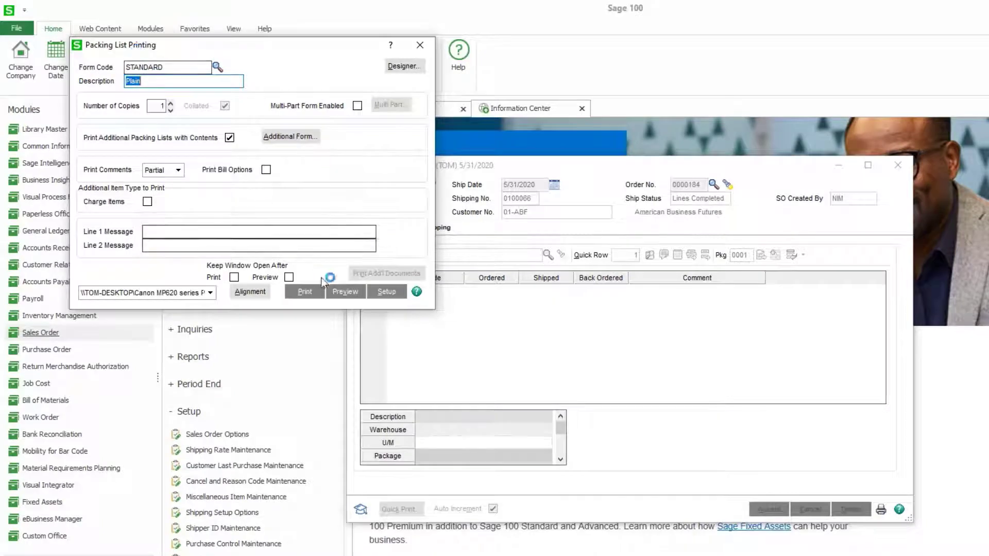
left_click(343, 291)
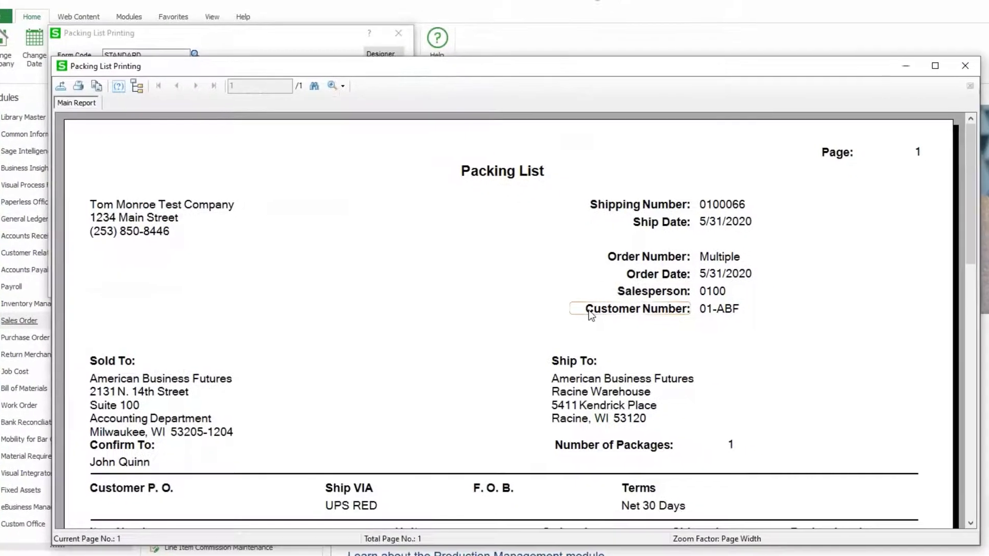
scroll(592, 309, "down", 3)
scroll(553, 281, "down", 2)
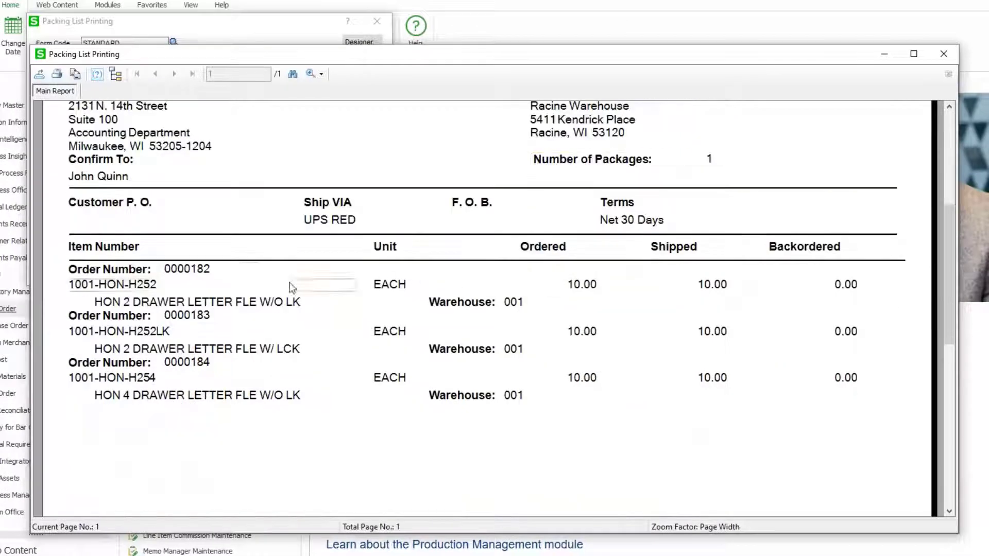
left_click(211, 271)
left_click(217, 315)
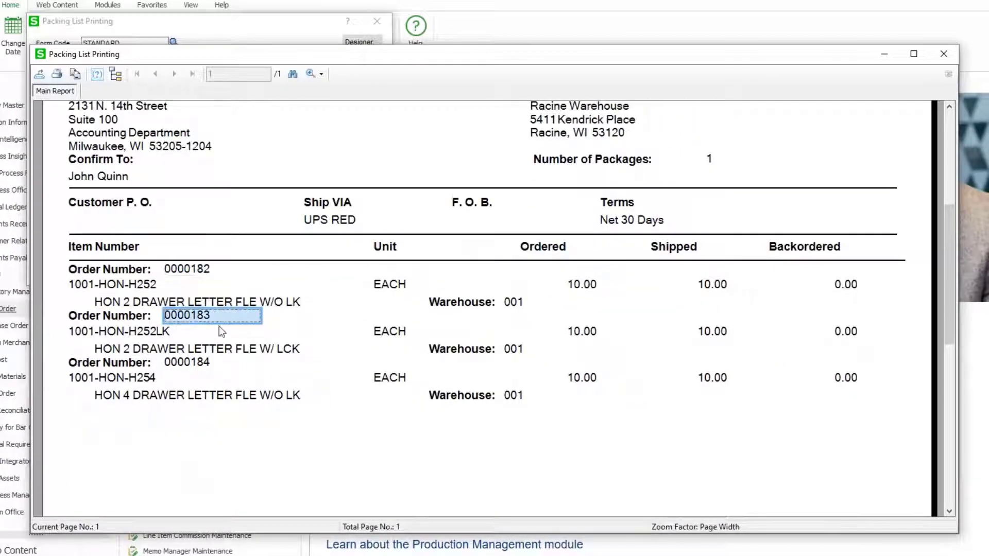
left_click(217, 363)
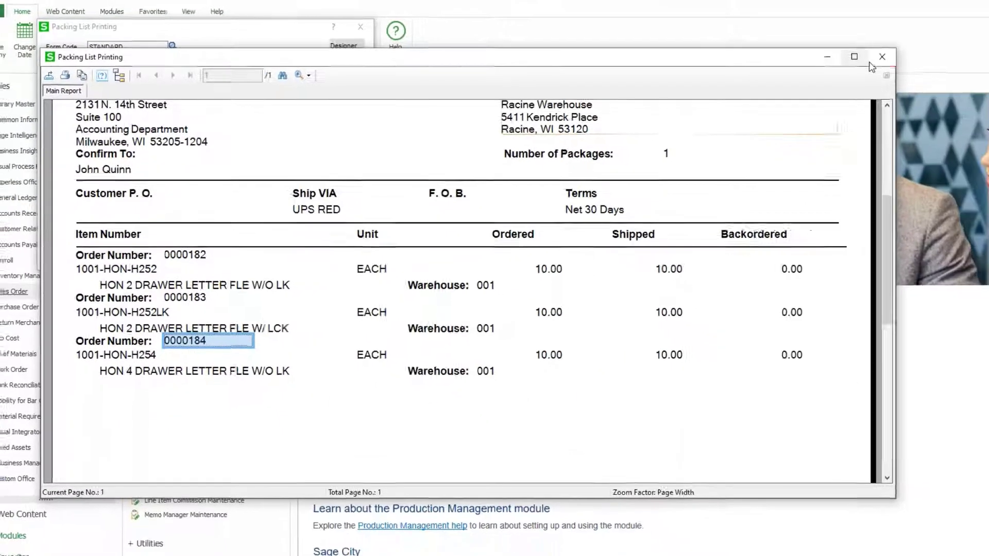
left_click(944, 54)
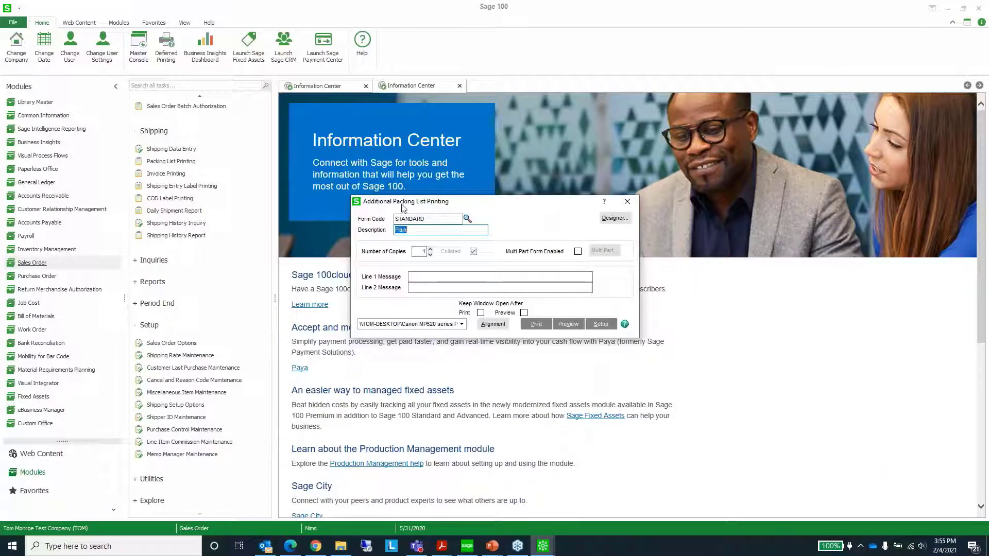
Preview the additional packing list for package 0001 again
left_click(566, 325)
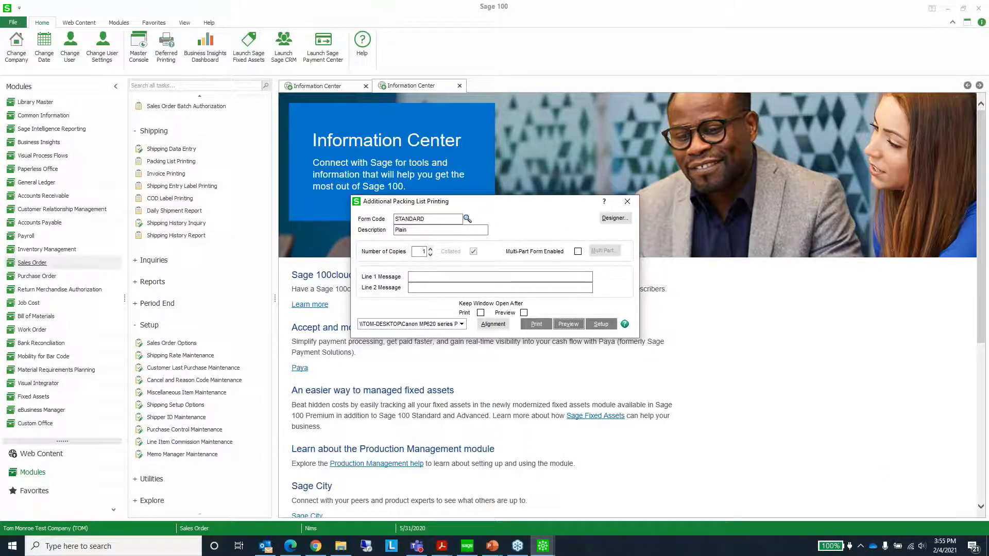
scroll(338, 286, "down", 5)
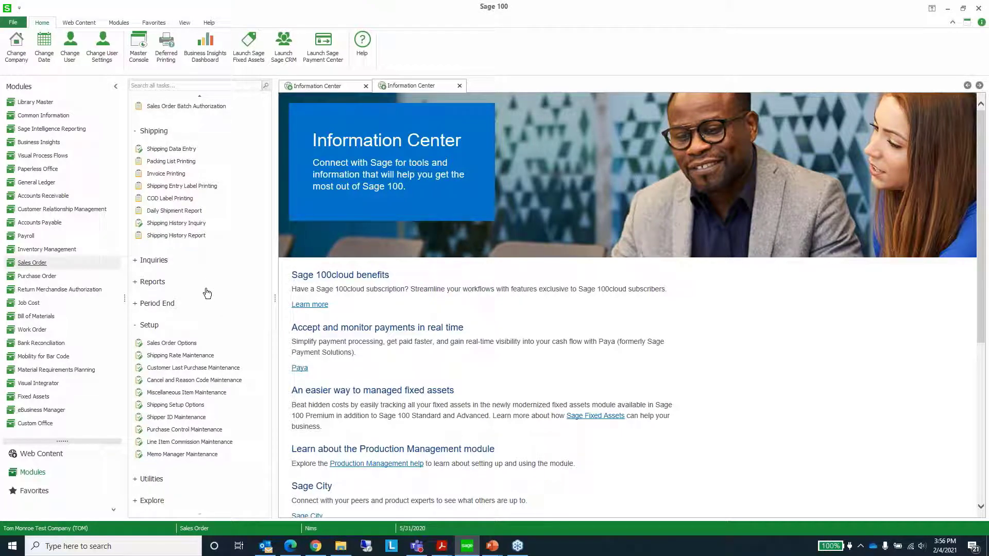
Start invoice 0100067 from order 0000182 and bring up the customer's other orders to apply
scroll(207, 293, "up", 5)
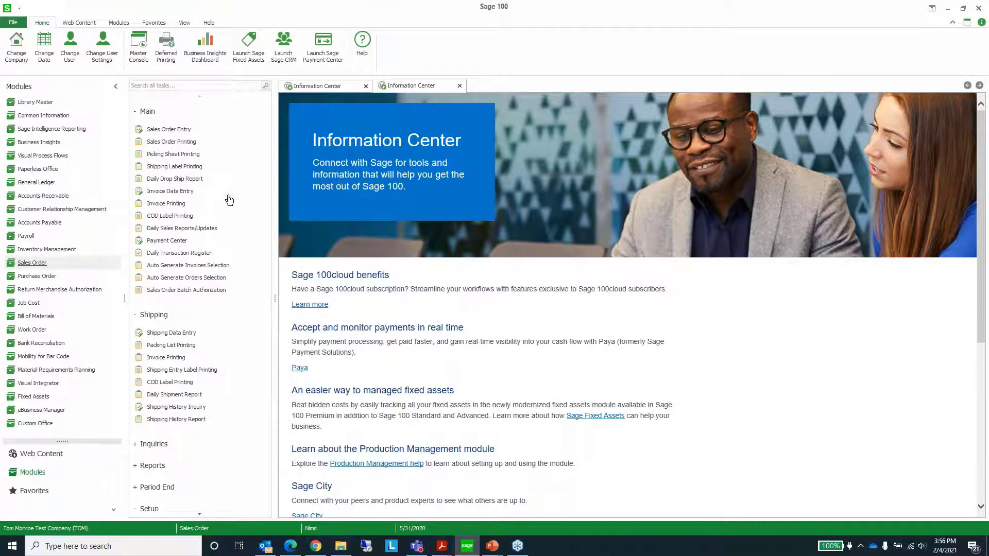
left_click_drag(146, 197, 197, 196)
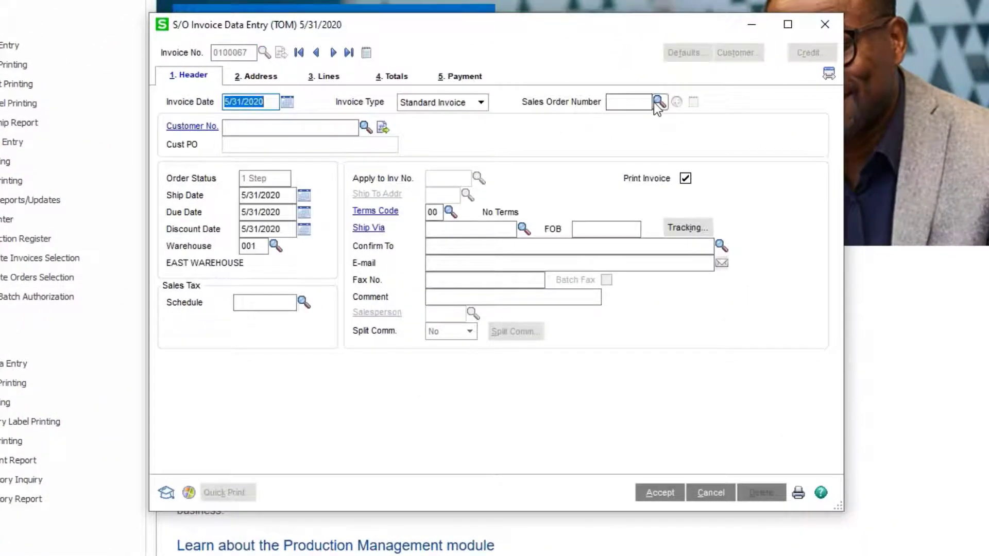
left_click(626, 102)
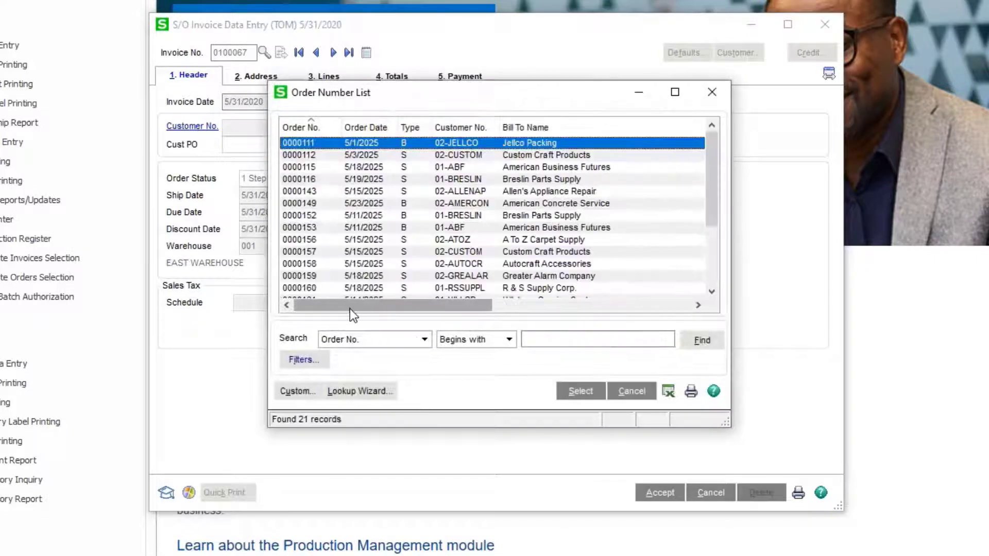
scroll(352, 305, "down", 2)
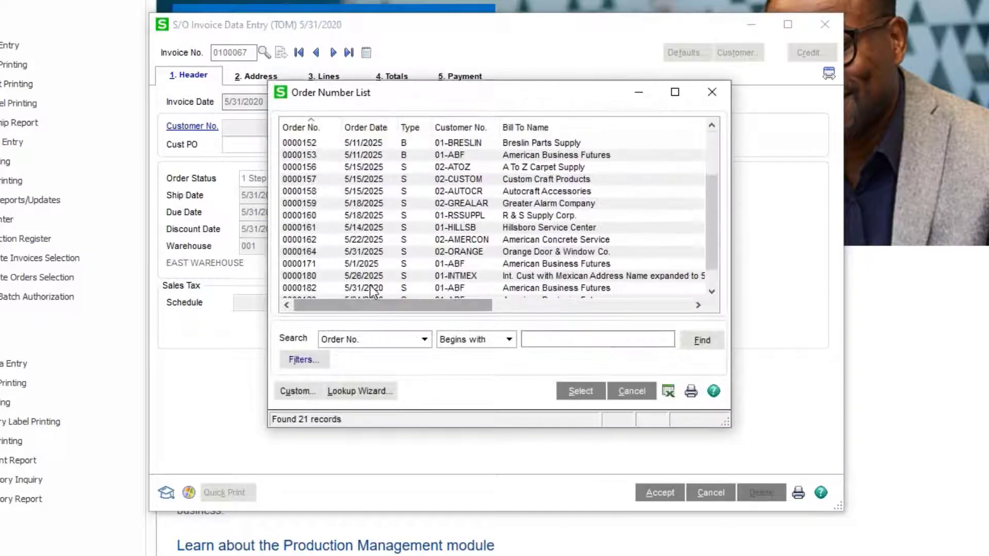
double_click(355, 264)
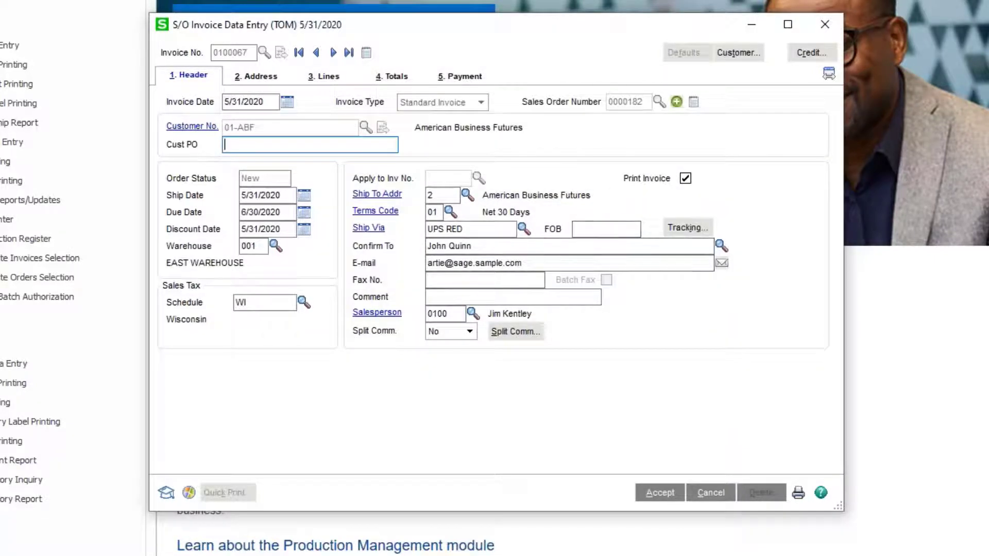
left_click(677, 103)
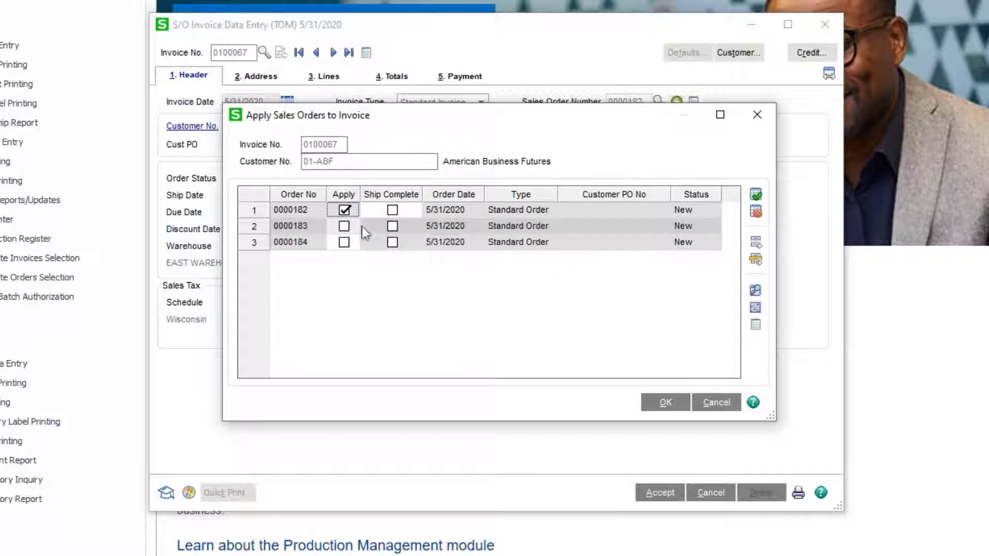
Apply orders 0000183 and 0000184 too, mark all three Ship Complete, and acknowledge the freight reminder
left_click(344, 226)
left_click(346, 242)
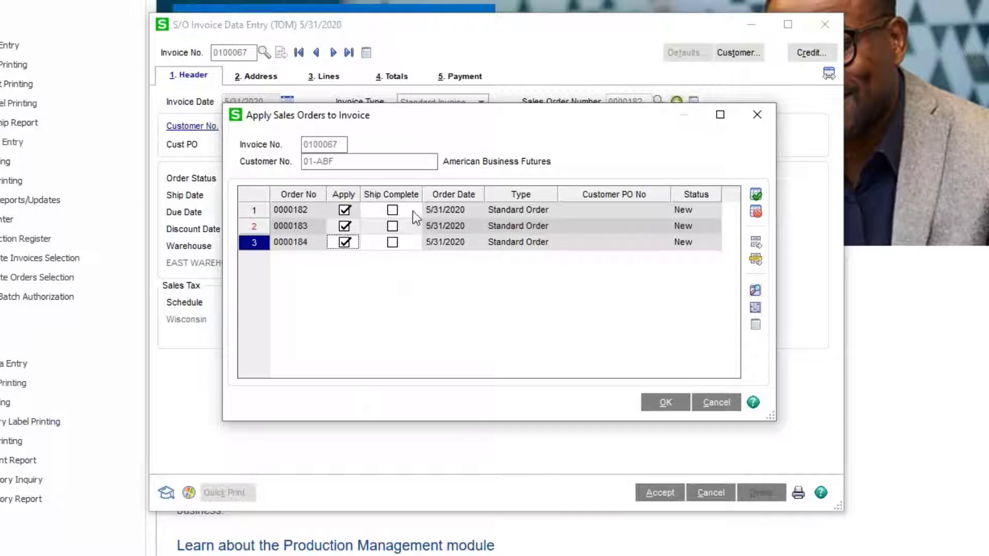
left_click(393, 210)
left_click(393, 226)
left_click(392, 242)
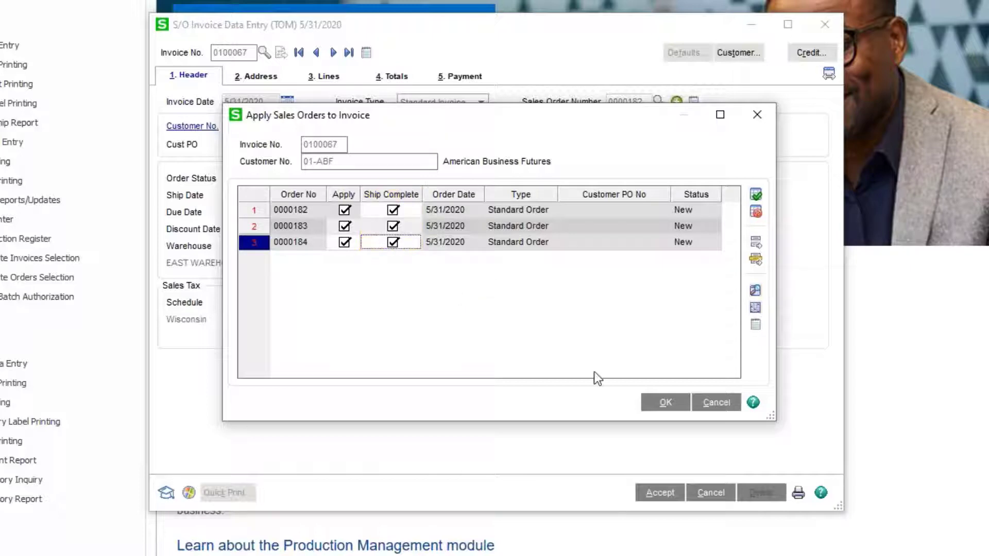
left_click(654, 407)
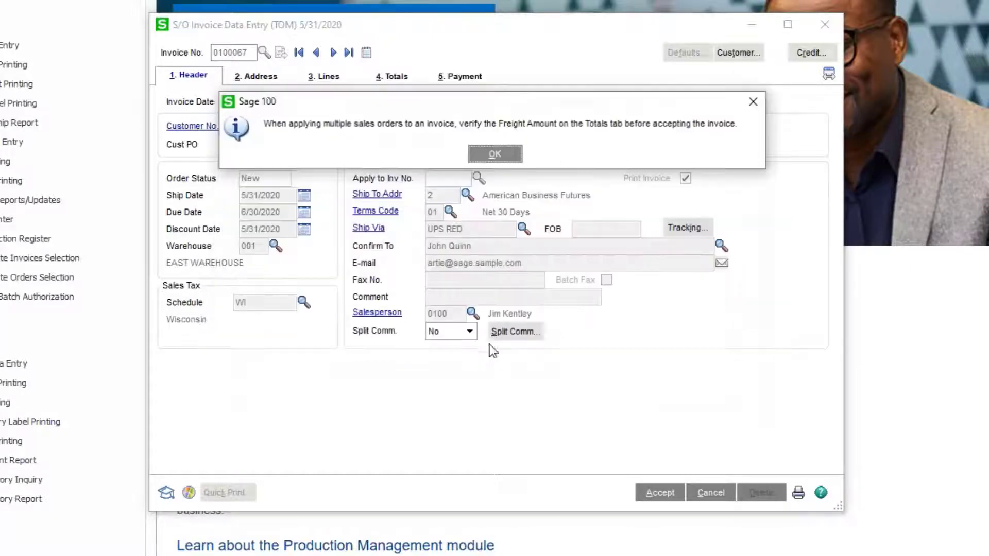
left_click(494, 154)
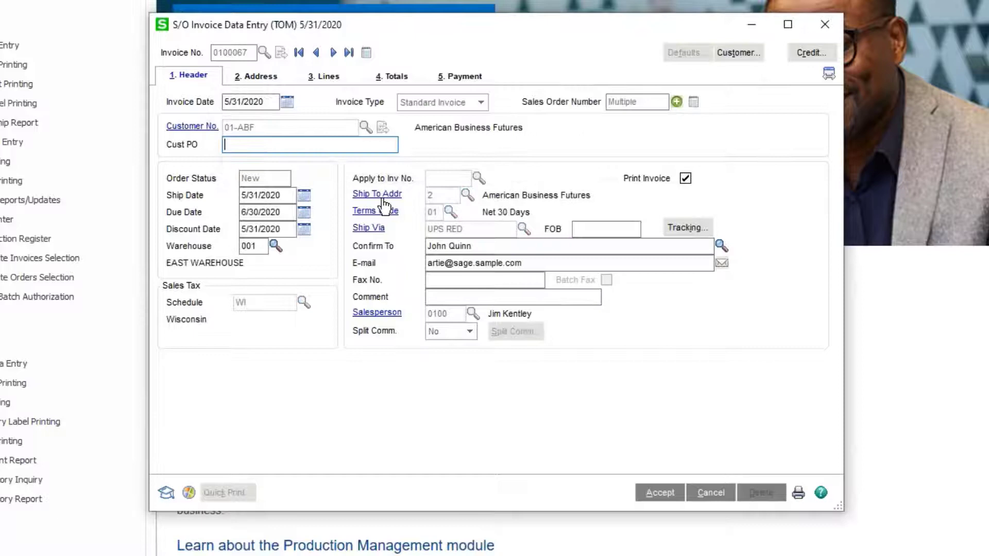
Add an SO Number column to the invoice's Lines grid showing each item's source order
left_click(325, 75)
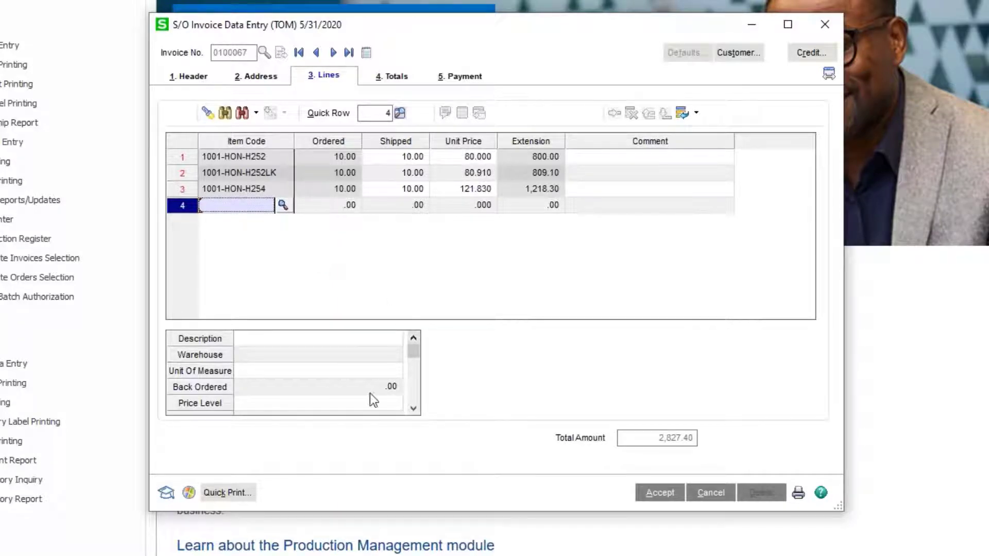
left_click(414, 407)
left_click(414, 407)
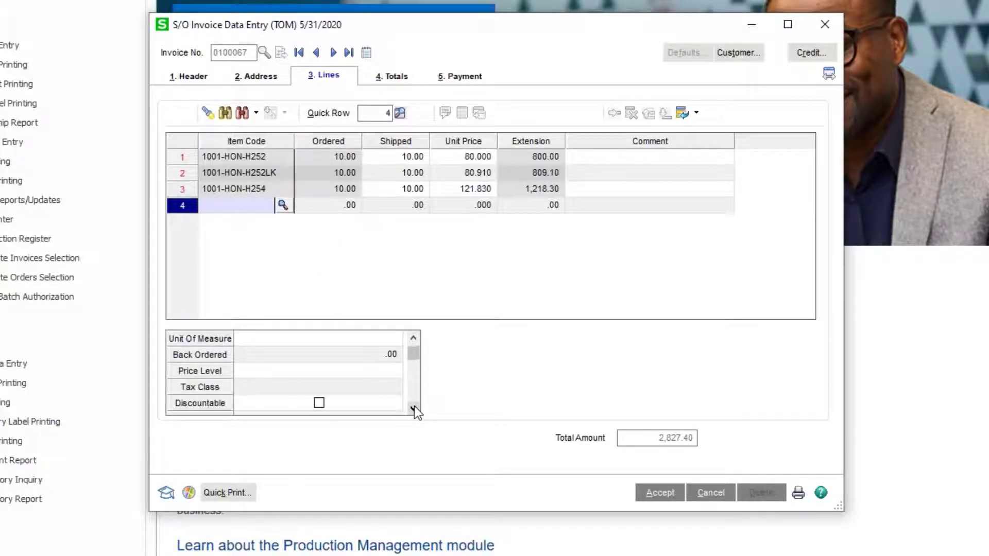
left_click(414, 407)
left_click(414, 407)
left_click(414, 408)
left_click(414, 407)
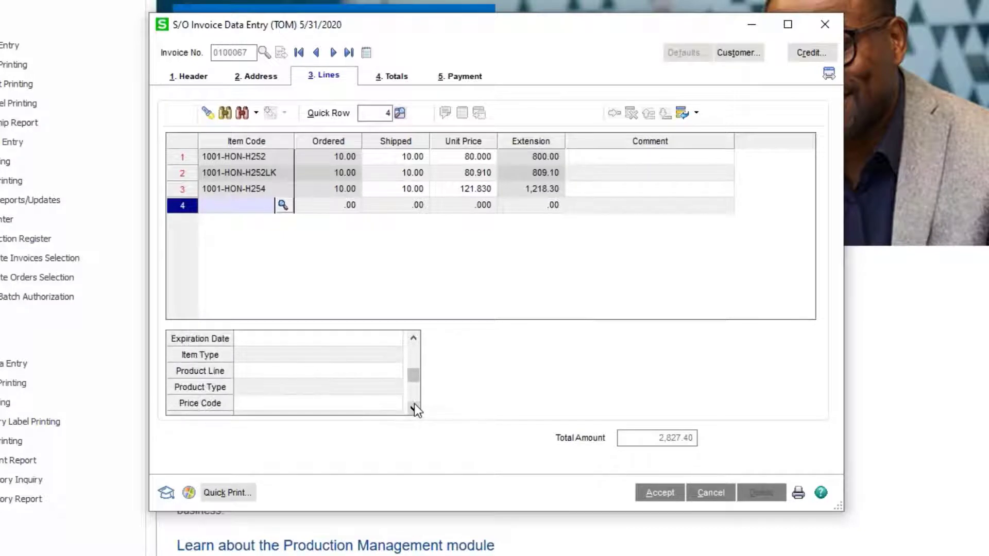
left_click(415, 407)
left_click(414, 408)
left_click(414, 407)
left_click(414, 407)
left_click(414, 408)
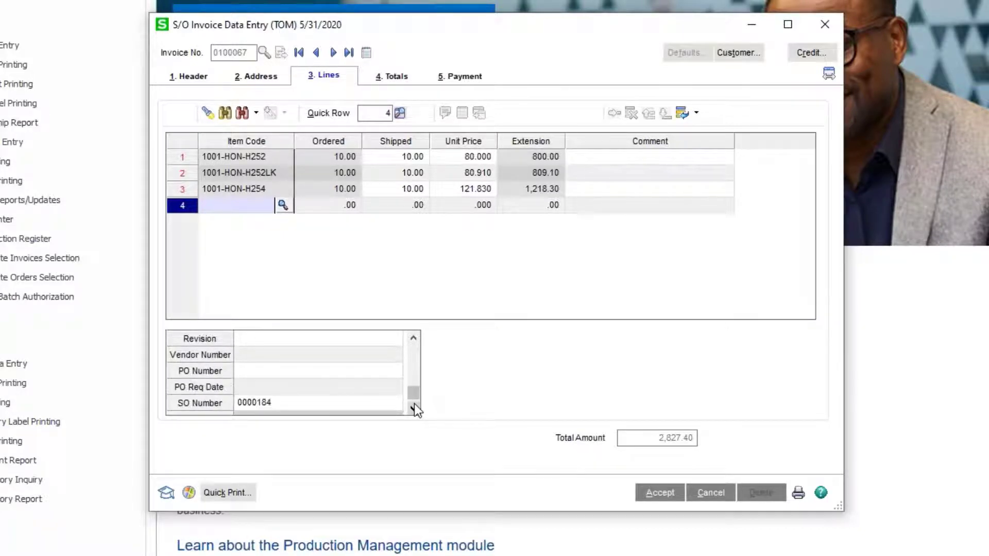
left_click(414, 408)
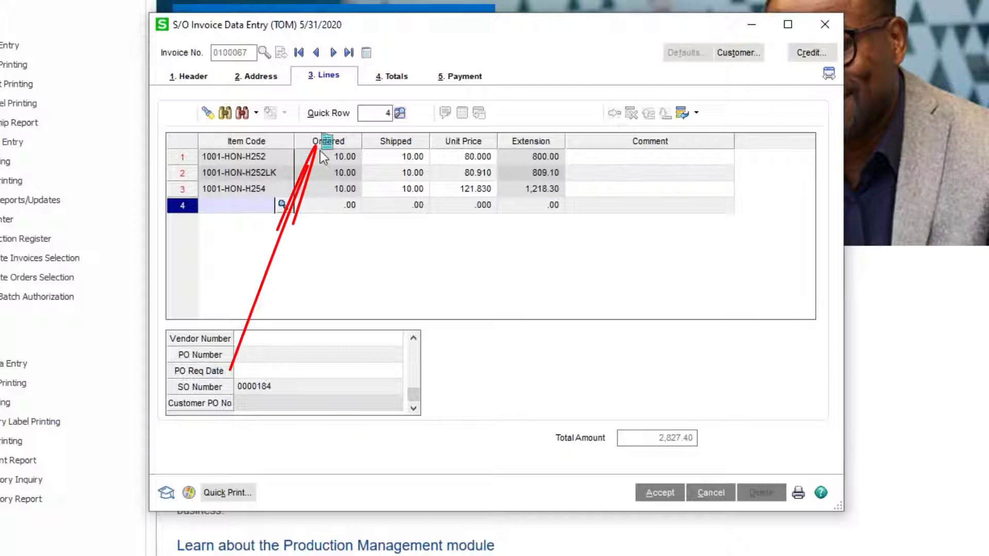
left_click_drag(315, 155, 313, 148)
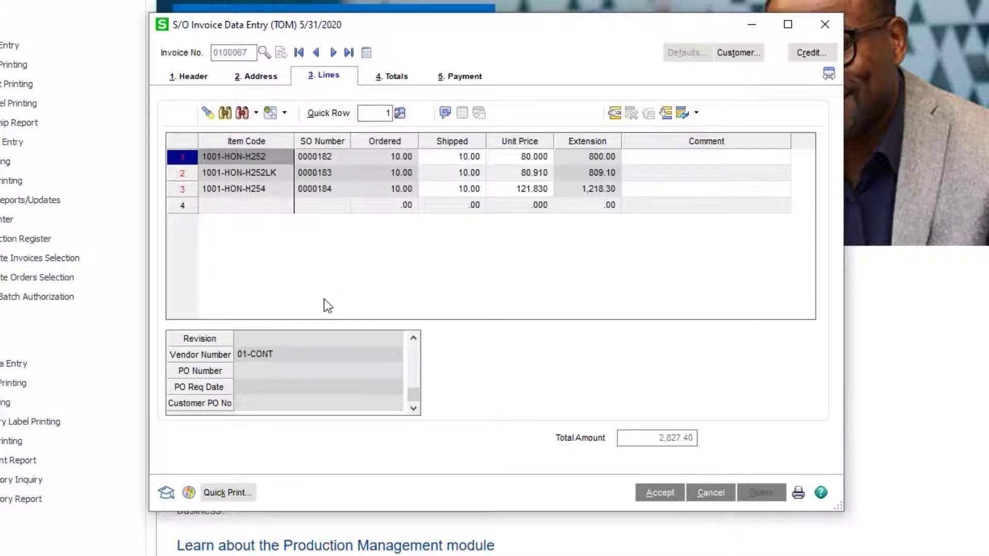
Save invoice 0100067 and choose the Plain form for printing
left_click(228, 493)
left_click(467, 154)
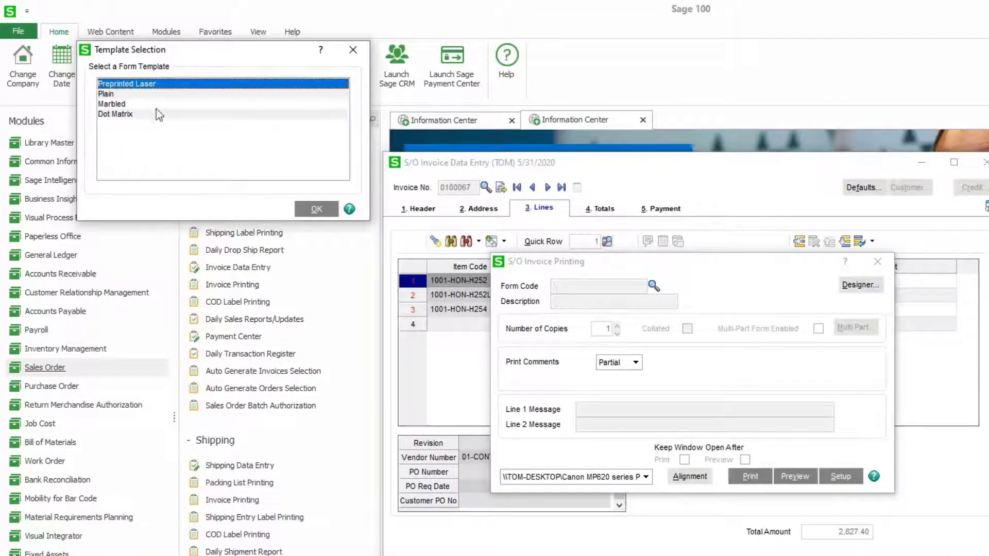
left_click(155, 93)
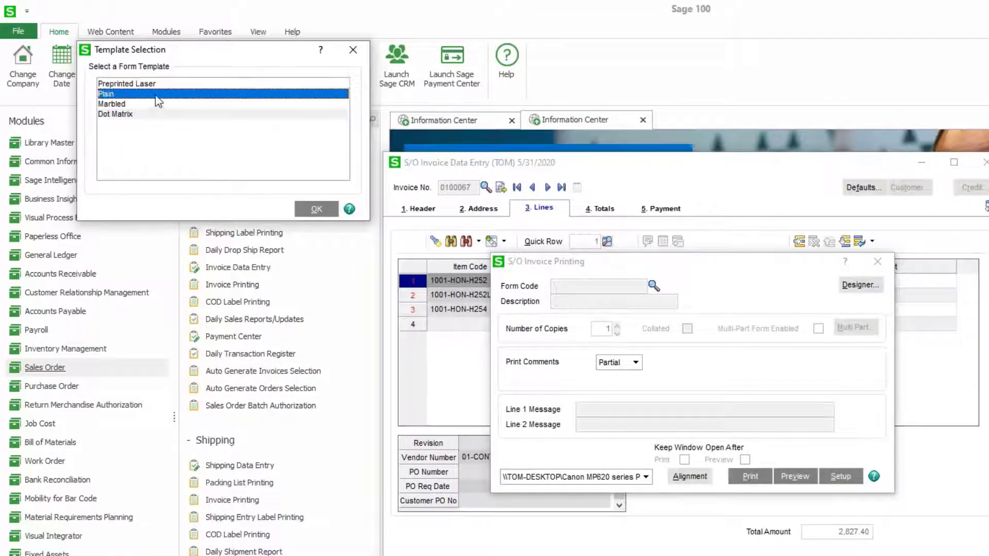
left_click(324, 207)
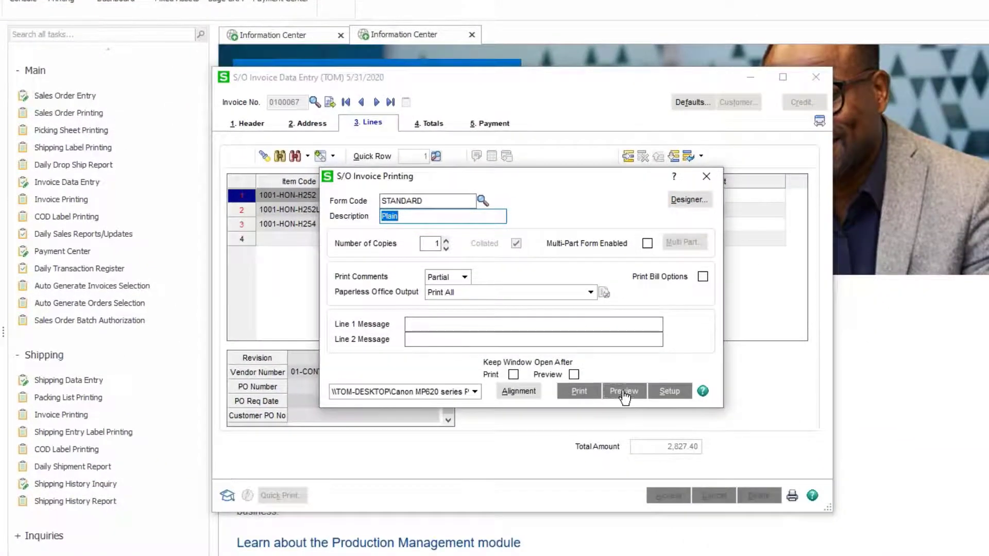
Preview the invoice and check the items listed under orders 0000182, 0000183 and 0000184
left_click(623, 392)
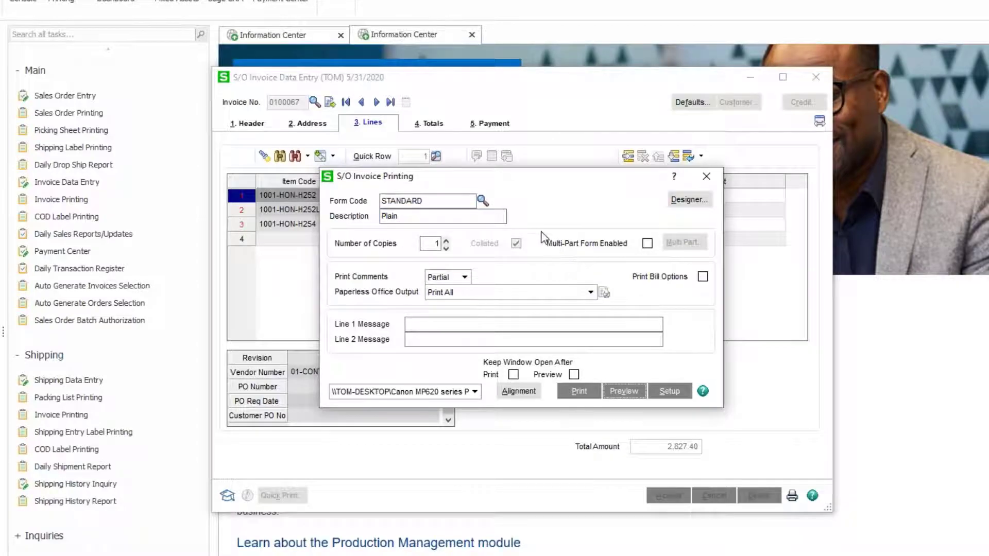
scroll(433, 248, "down", 5)
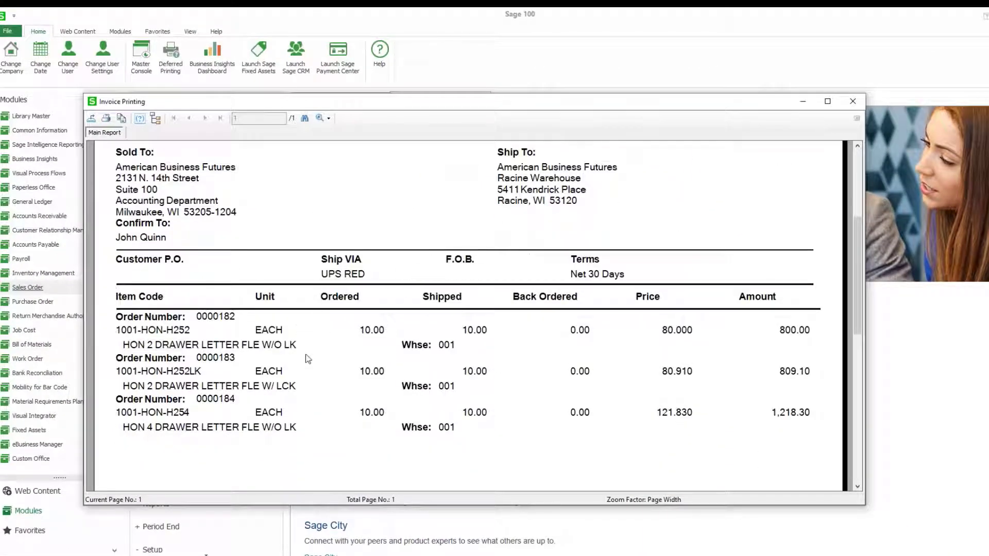
left_click(234, 318)
left_click(235, 359)
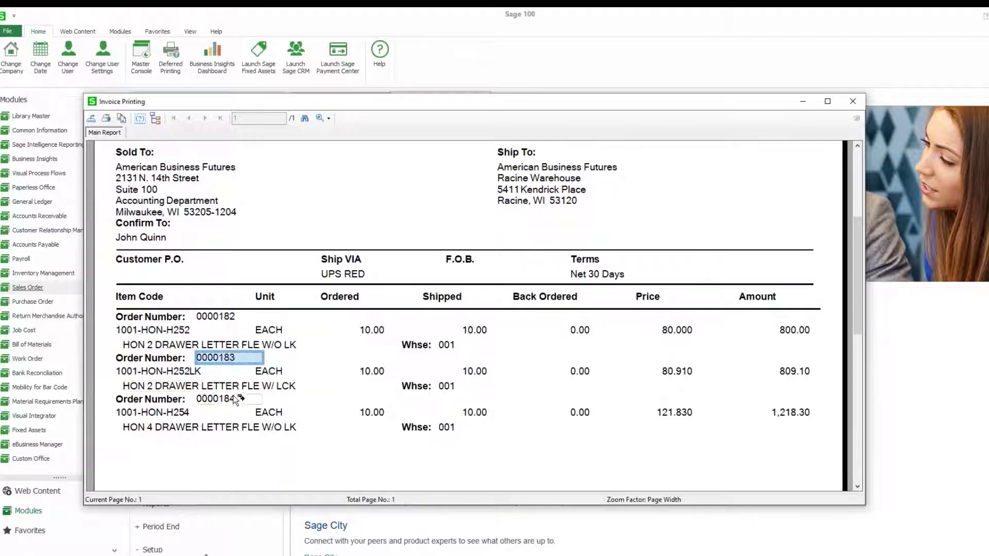
left_click(239, 401)
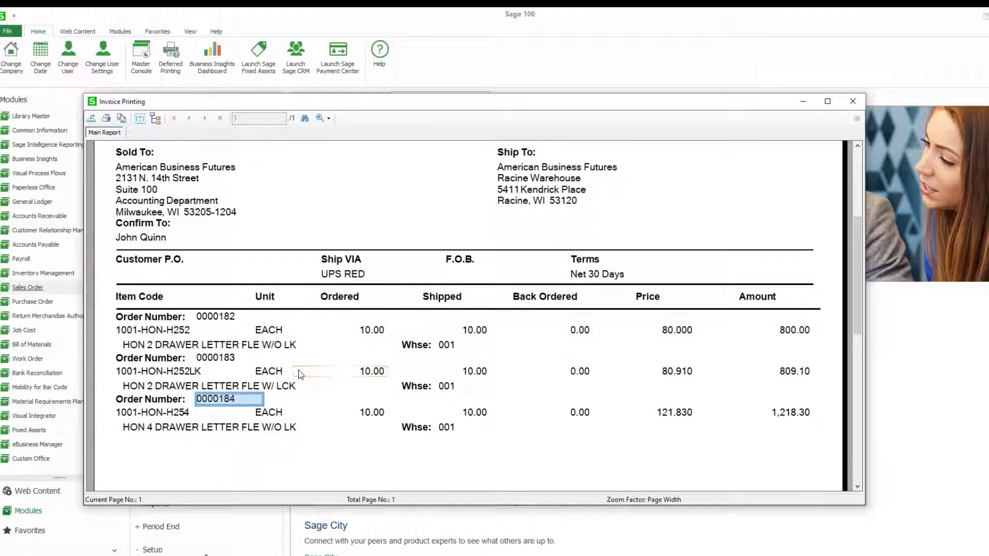